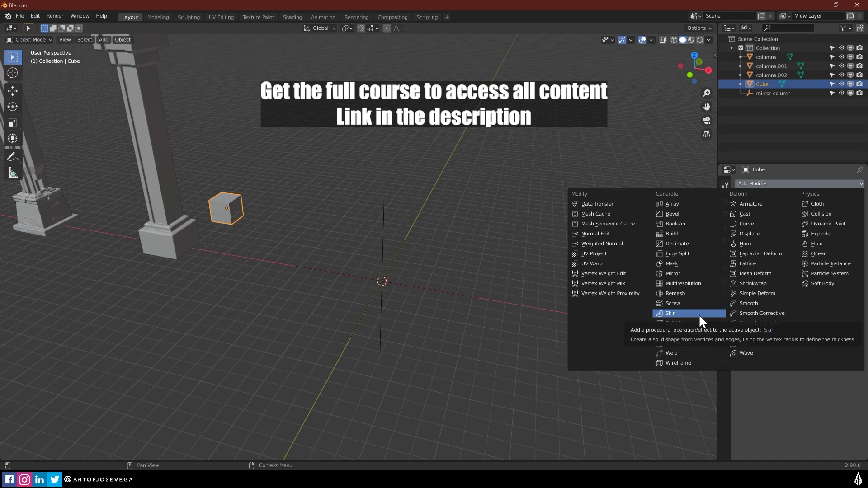
- Switch to front view and delete the old cube
mouse_move(653, 301)
middle_mouse_down()
mouse_move(408, 263)
mouse_move(574, 142)
middle_mouse_up()
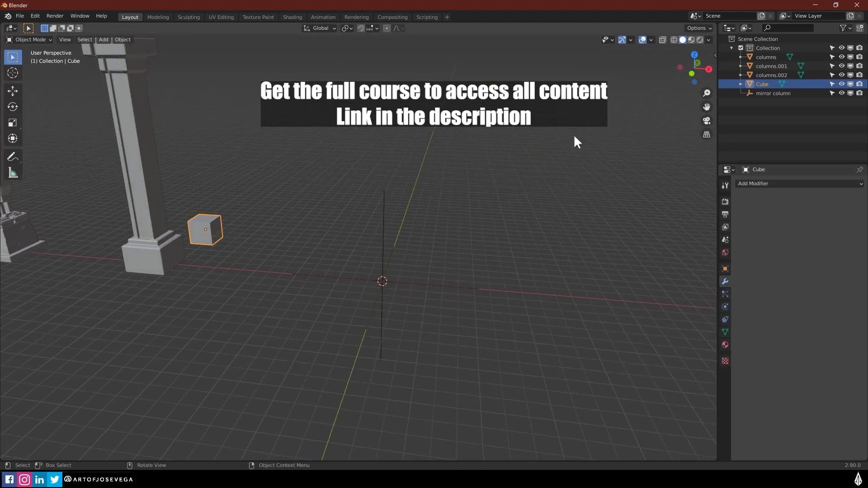
left_click(684, 76)
key("Delete")
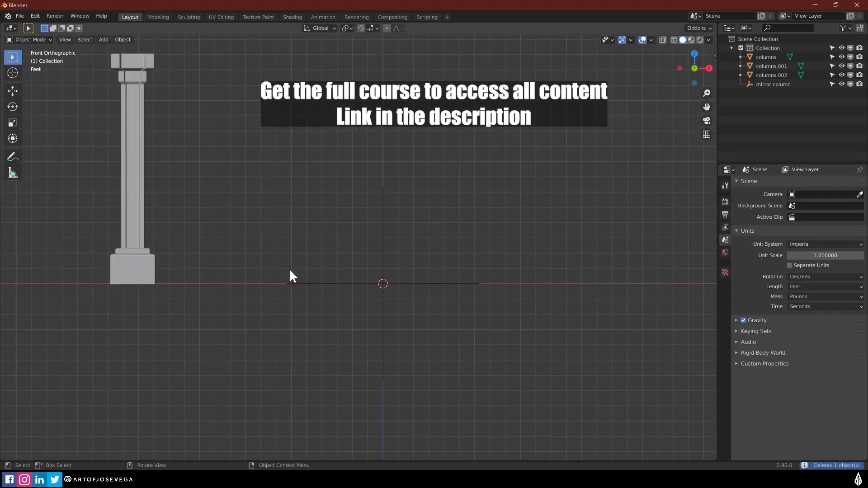
key("shift+a")
- Delete the mirror column empty and add a new mesh cube at the origin
left_click(463, 248)
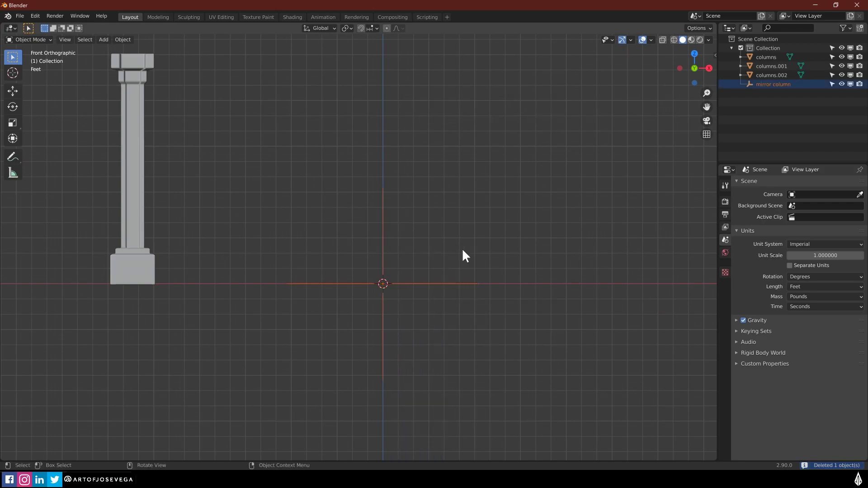
key("x")
left_click(418, 253)
key("shift+a")
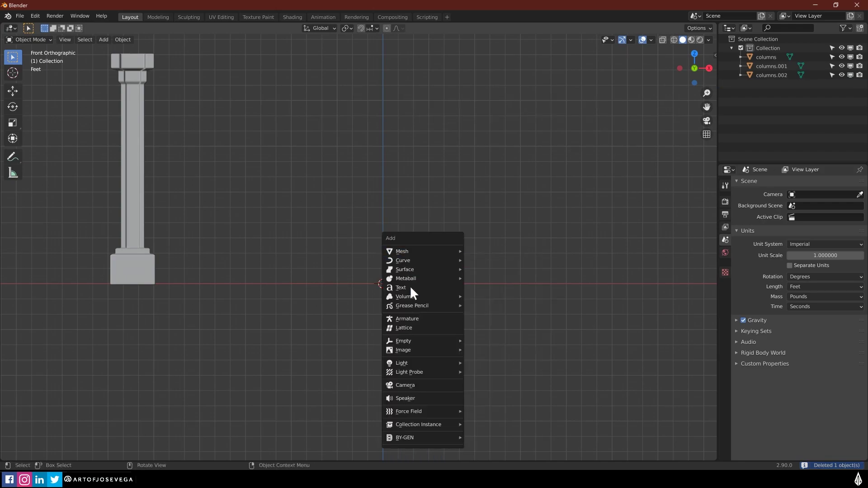
mouse_move(421, 252)
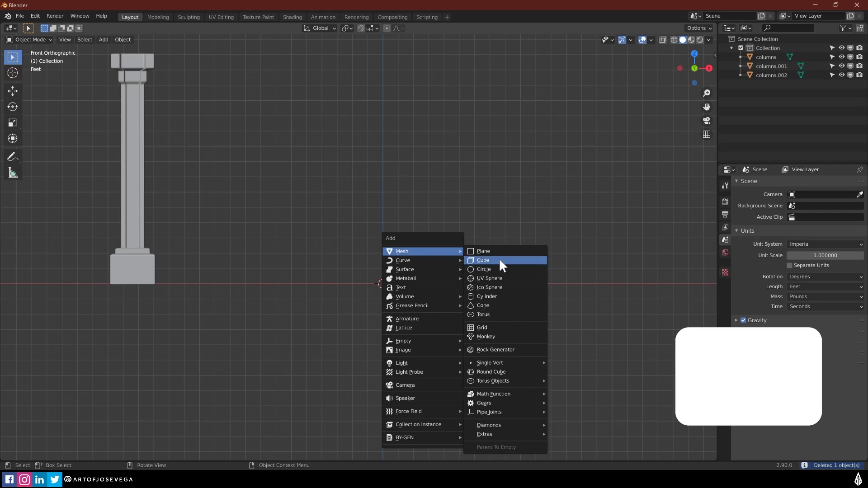
left_click(500, 262)
scroll(404, 287, "up", 3)
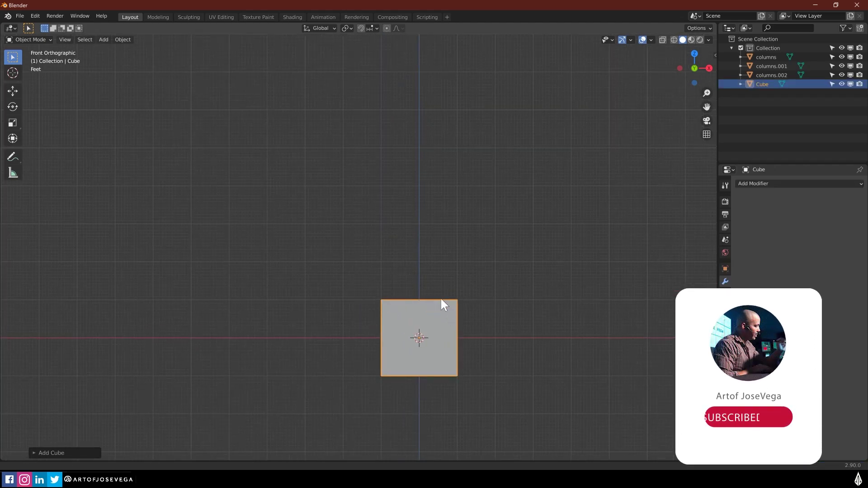
scroll(442, 305, "up", 2)
- In Edit Mode, merge all of the cube's vertices into a single point
middle_click_drag(342, 317, 417, 330, "shift")
key("ctrl+Tab")
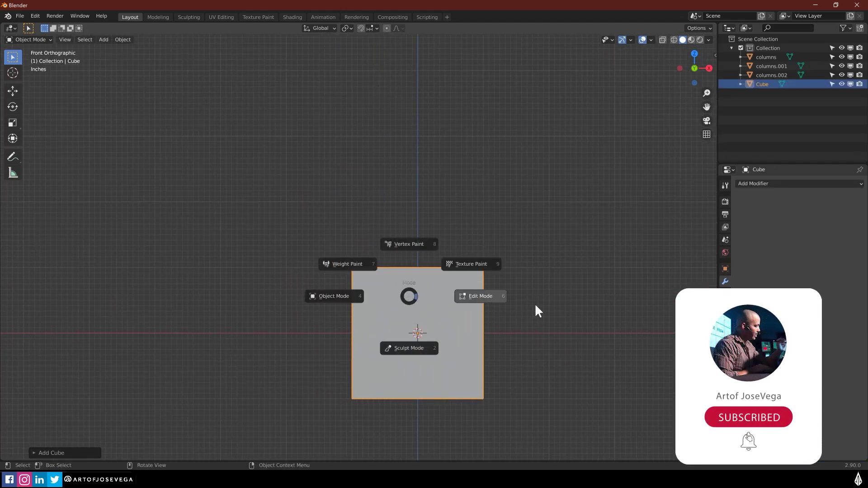
left_click(535, 303)
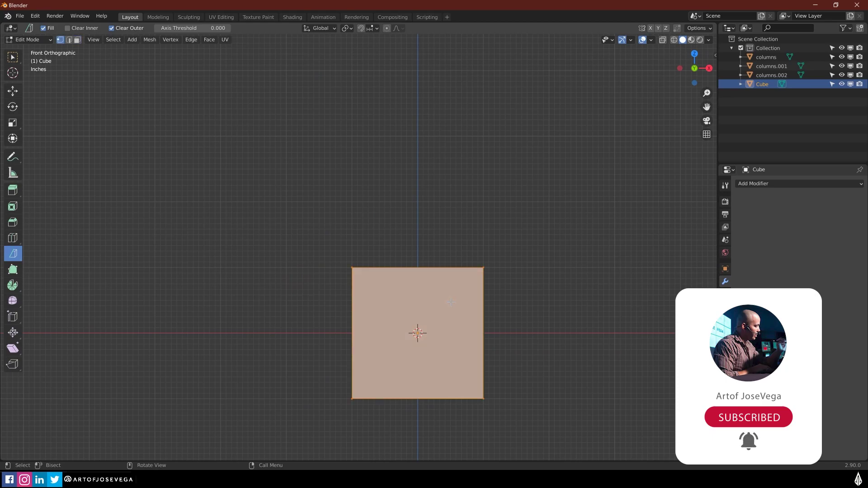
right_click(456, 307)
mouse_move(440, 422)
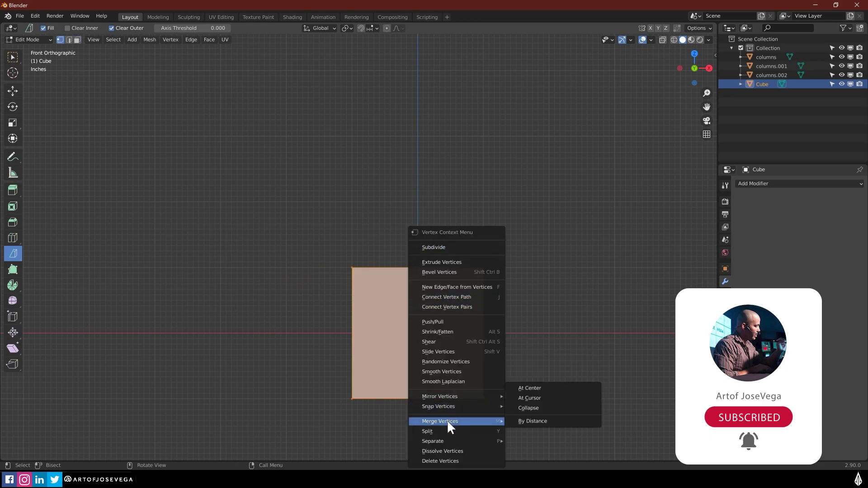
left_click(543, 387)
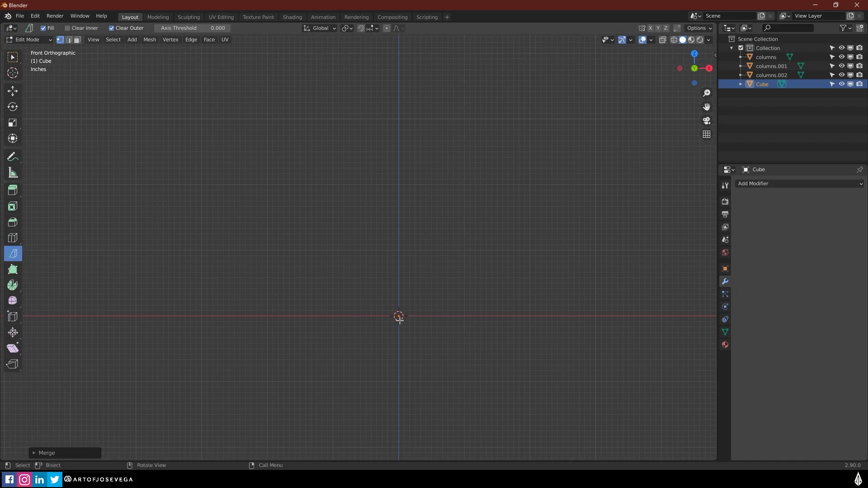
scroll(450, 353, "down", 2)
- Pull the merged vertex straight up along Z into a vertical edge, then leave Edit Mode
middle_click_drag(406, 344, 403, 324, "shift")
middle_click_drag(403, 355, 395, 361, "shift")
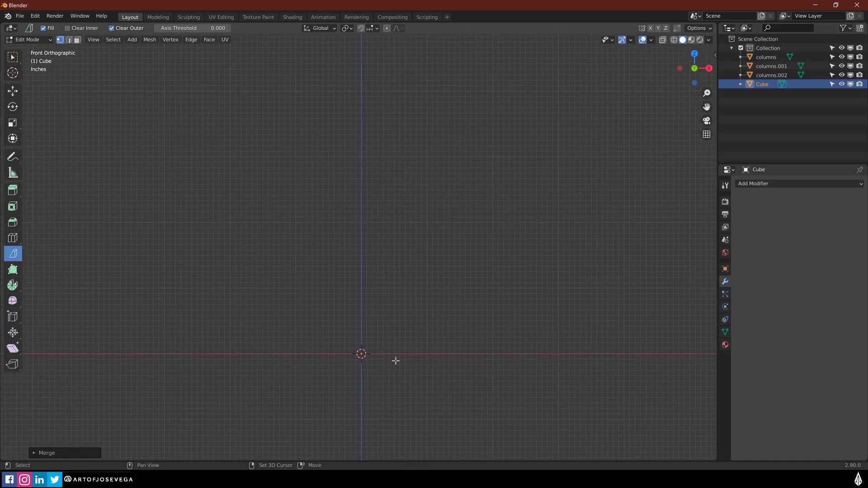
key("g")
key("z")
left_click(396, 164)
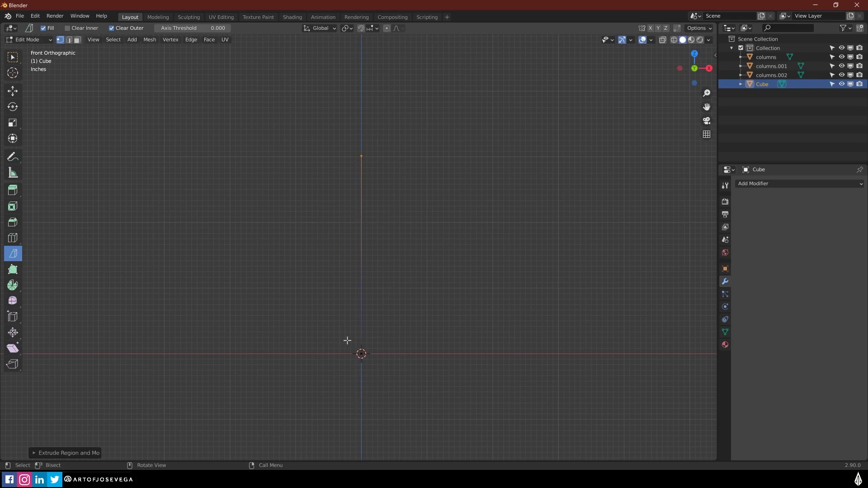
key("Tab")
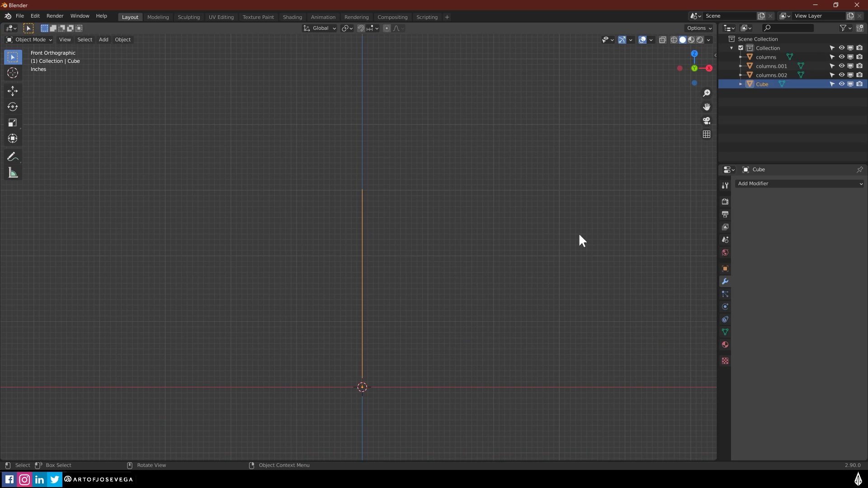
- Add a Skin modifier to the vertical edge and collapse its panel
left_click(755, 184)
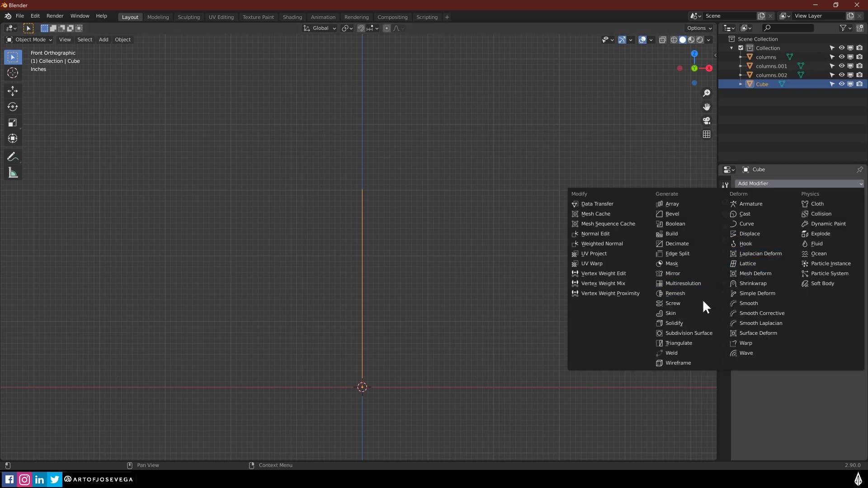
left_click(669, 314)
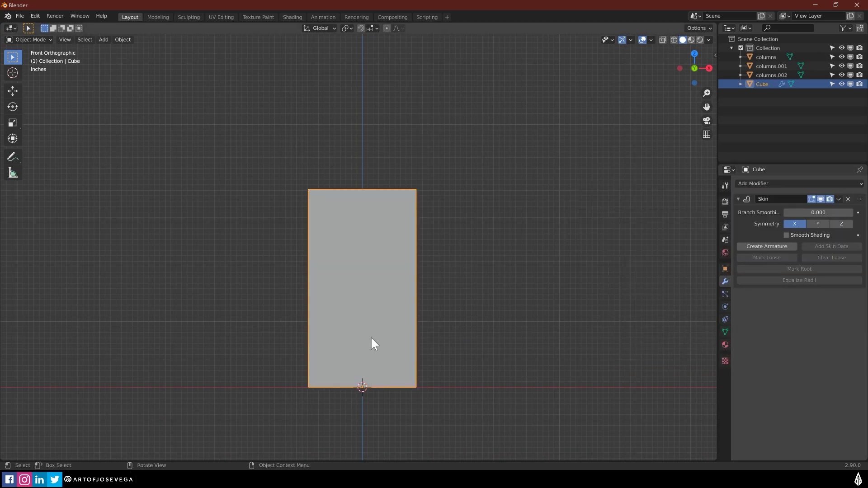
mouse_move(429, 321)
middle_mouse_down()
mouse_move(448, 301)
mouse_move(227, 314)
mouse_move(330, 332)
mouse_move(445, 262)
mouse_move(395, 319)
mouse_move(679, 229)
middle_mouse_up()
left_click(739, 199)
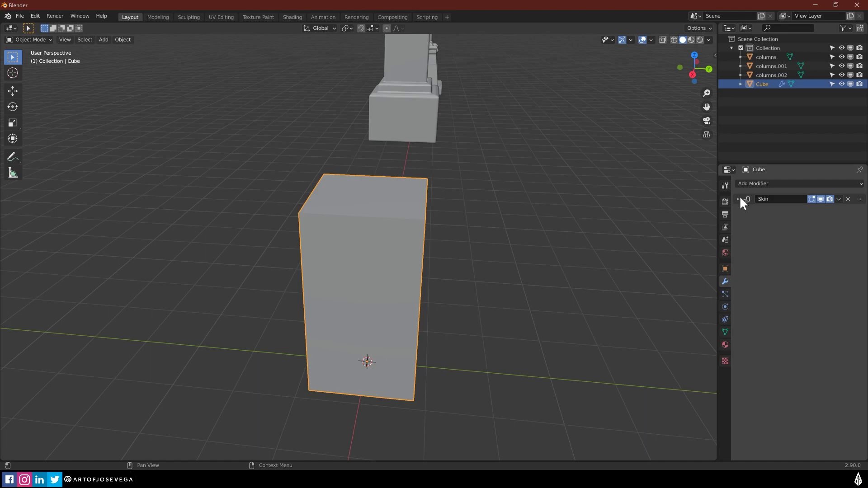
- Add a Subdivision Surface modifier with render levels 1, viewed from the front
left_click(752, 183)
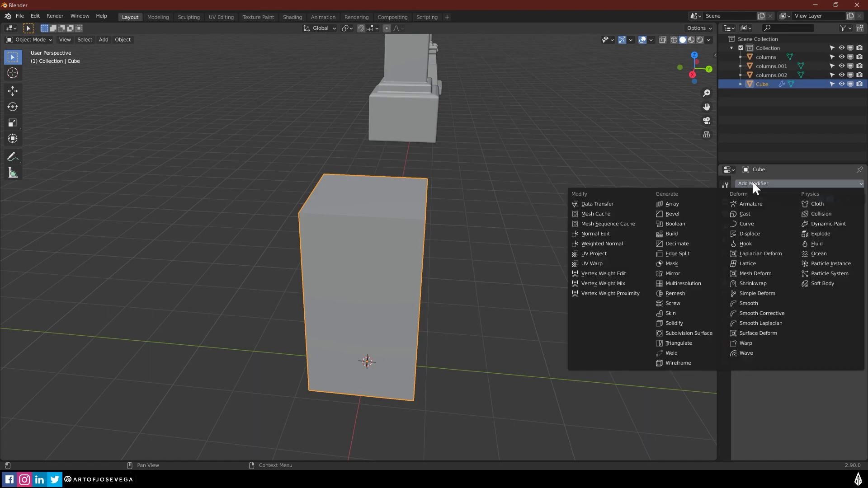
left_click(692, 334)
mouse_move(691, 335)
middle_mouse_down()
mouse_move(417, 285)
mouse_move(569, 269)
mouse_move(550, 319)
middle_mouse_up()
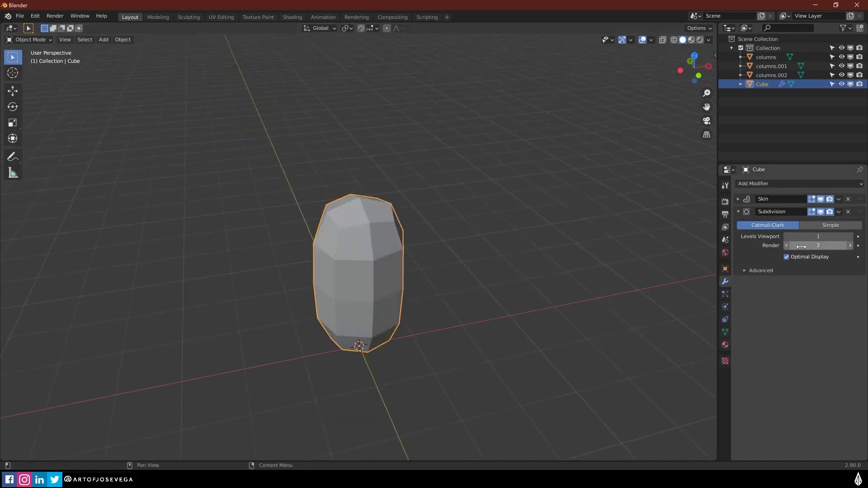
left_click(786, 245)
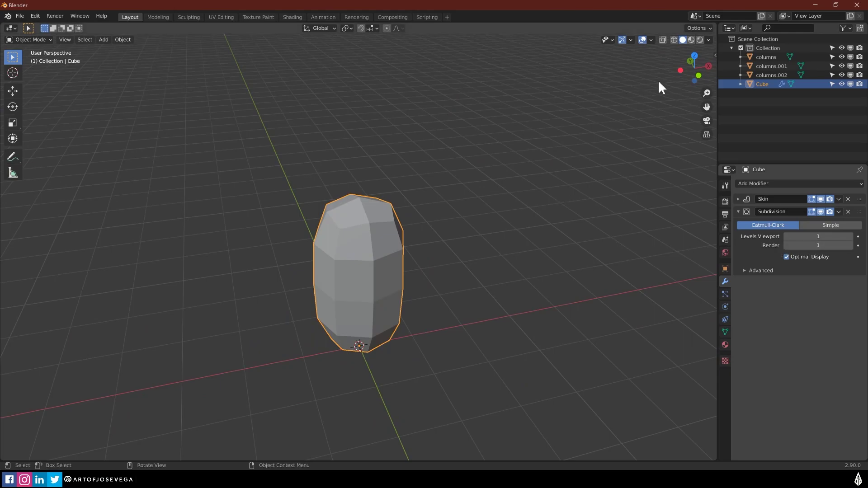
left_click(698, 75)
- In Edit Mode, select the trunk's bottom vertex and resize its skin width
key("Tab")
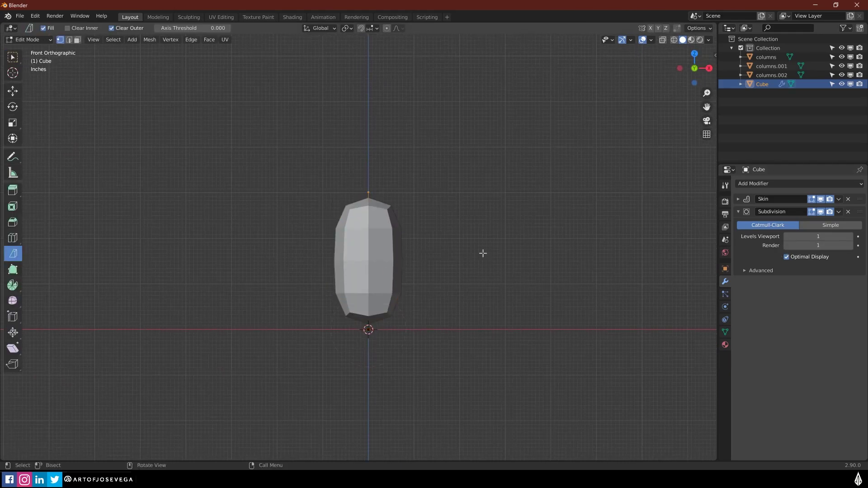
middle_click_drag(482, 252, 406, 297, "shift")
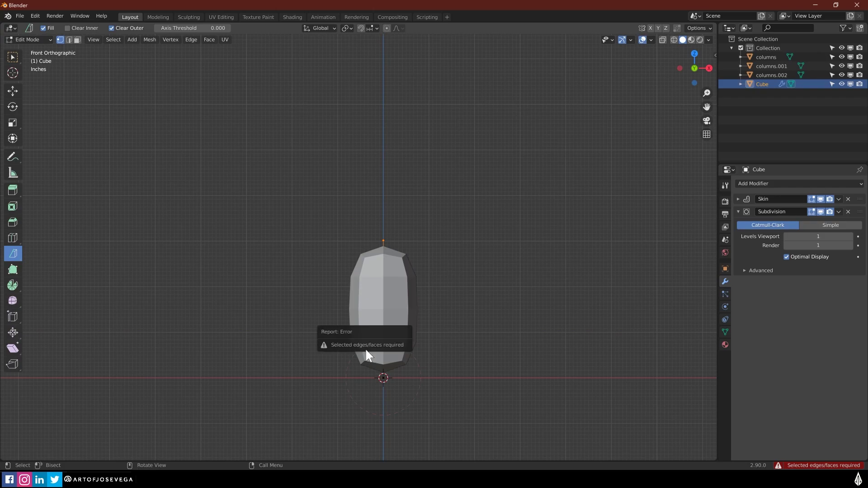
scroll(358, 285, "down", 2, "shift")
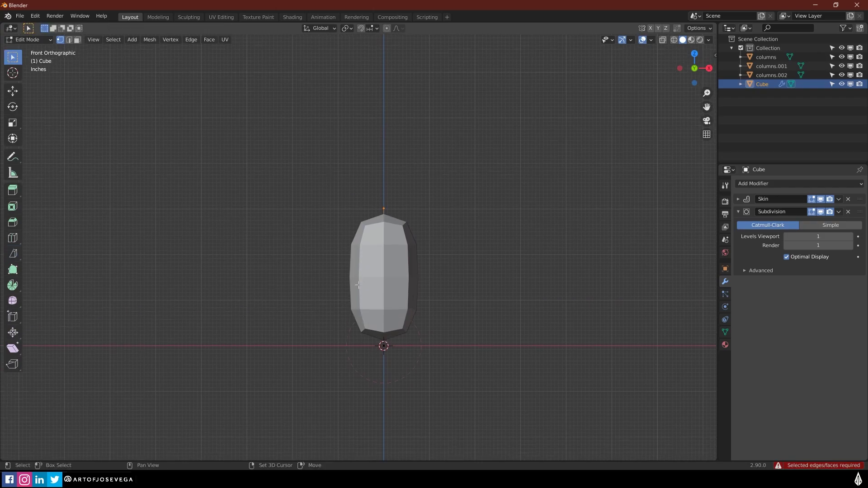
scroll(345, 274, "up", 1)
left_click_drag(345, 310, 461, 382)
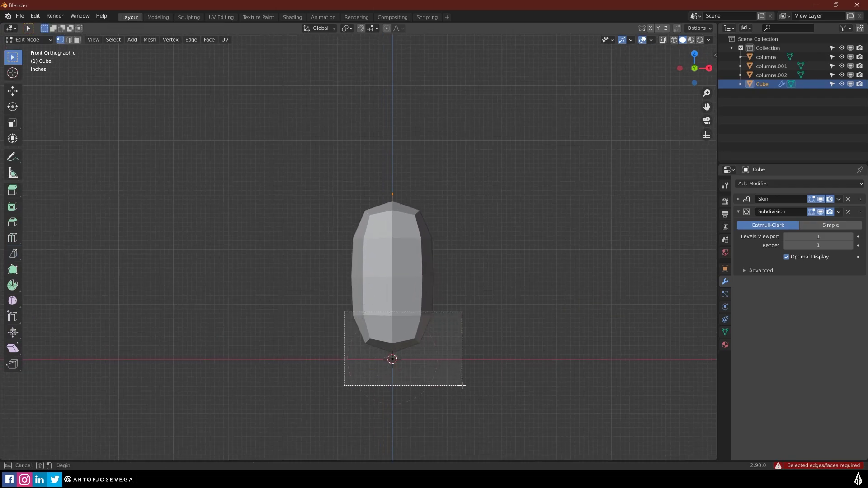
middle_click_drag(444, 351, 434, 314, "shift")
key("s")
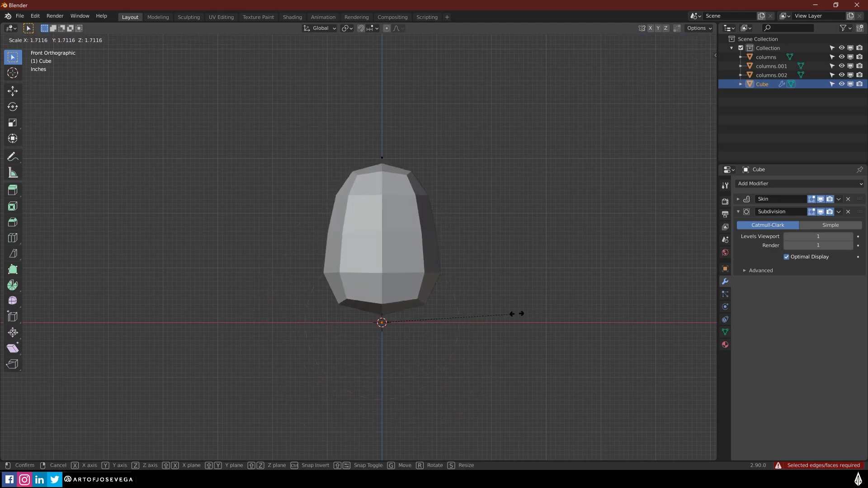
left_click(474, 303)
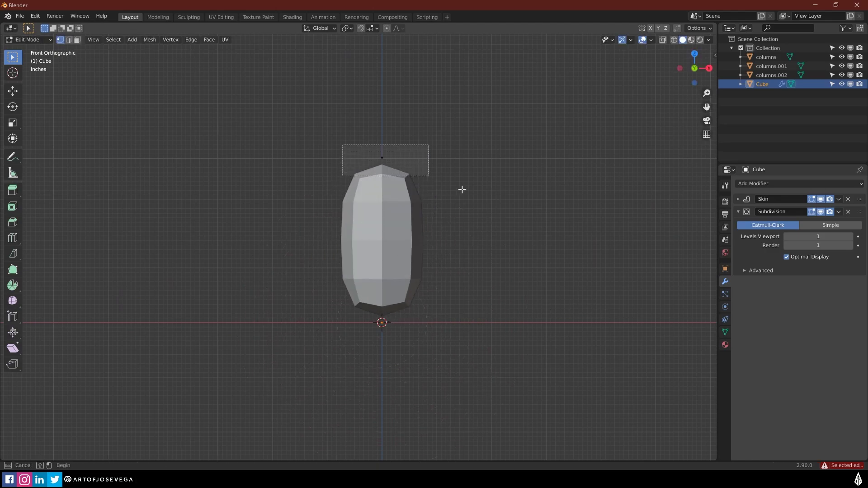
- Adjust the skin thickness at the trunk's top vertex, ending with a narrower top
left_click_drag(338, 146, 431, 176)
key("ctrl+a")
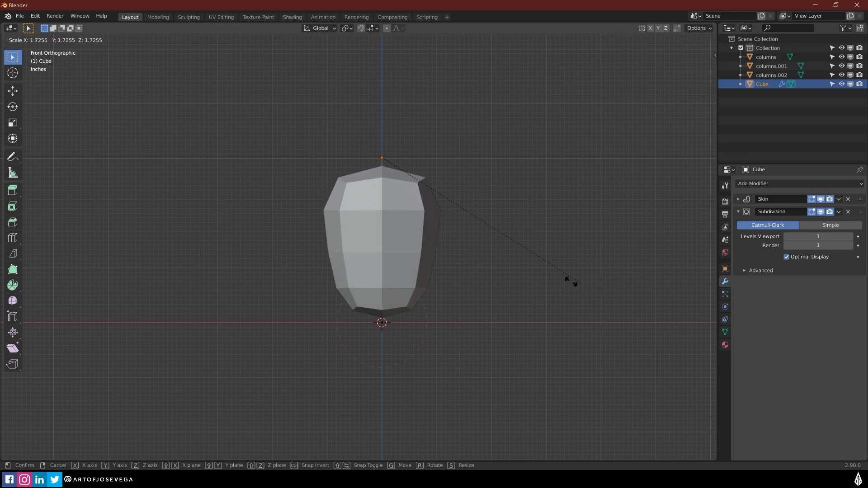
left_click(563, 275)
middle_click_drag(556, 269, 503, 288, "shift")
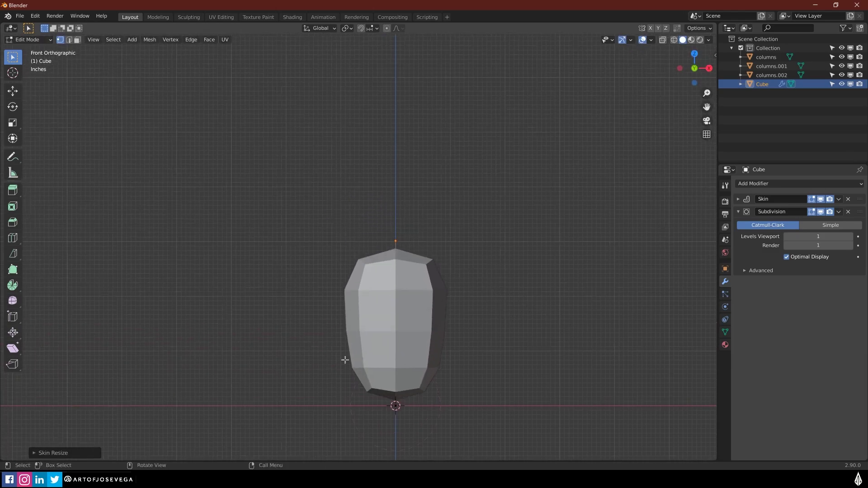
key("ctrl+a")
left_click(517, 397)
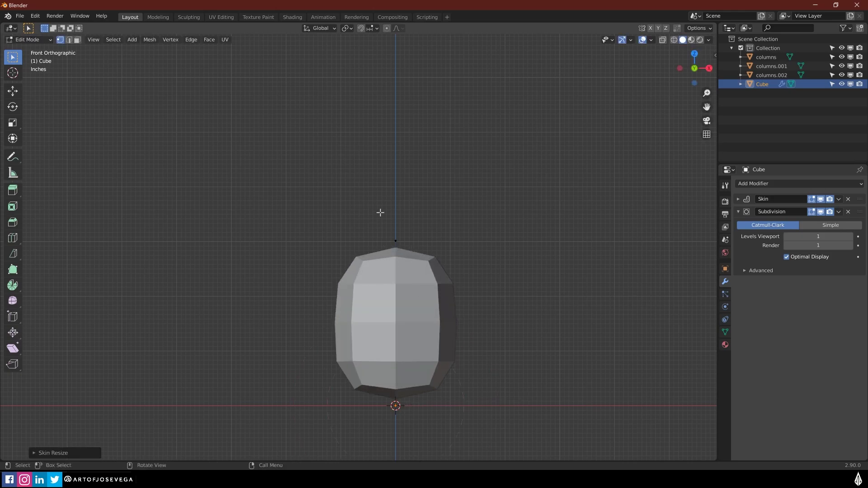
key("ctrl+a")
left_click(465, 265)
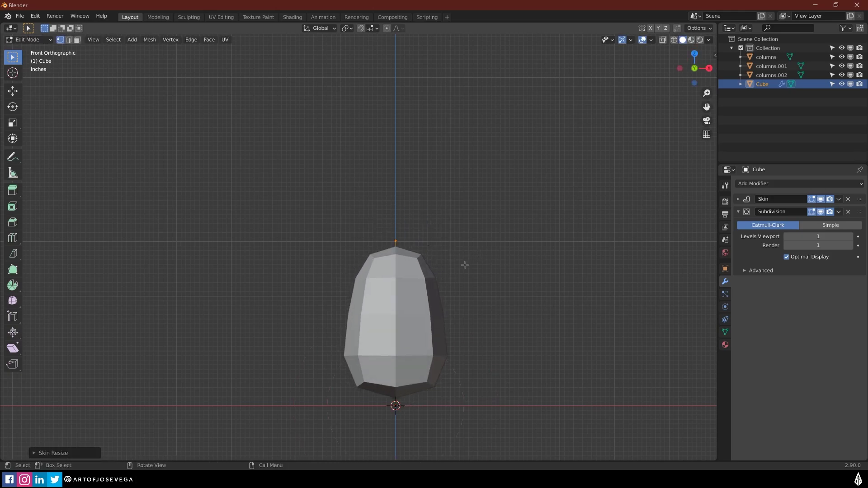
scroll(479, 330, "down", 2)
scroll(498, 347, "up", 1)
- Extrude the top vertex repeatedly to grow the trunk upward with a leftward bend
key("e")
left_click(470, 310)
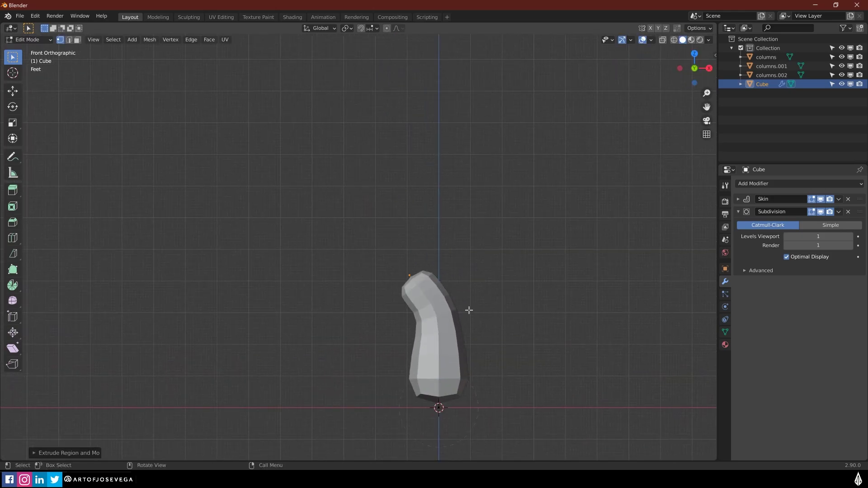
key("e")
left_click(376, 289)
key("e")
left_click(341, 184)
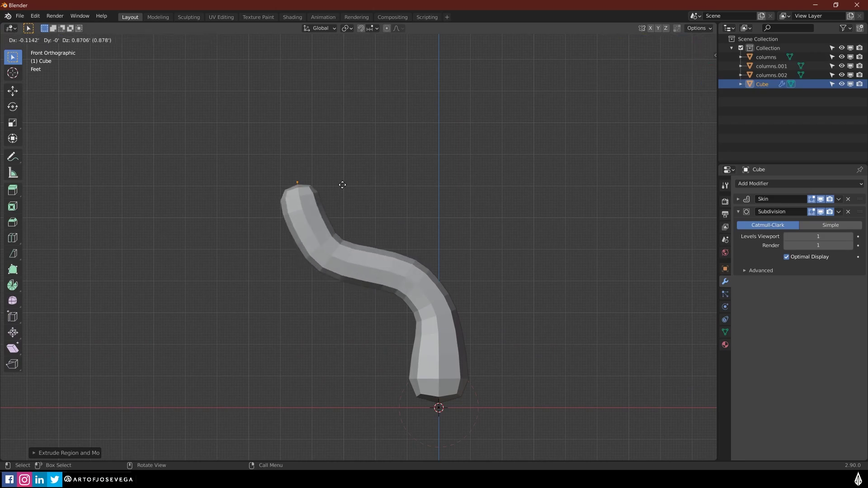
key("e")
left_click(351, 159)
middle_click_drag(351, 158, 383, 202)
- Extrude two more segments from the tip and thin its skin
key("e")
left_click(452, 139)
middle_click_drag(452, 140, 428, 181)
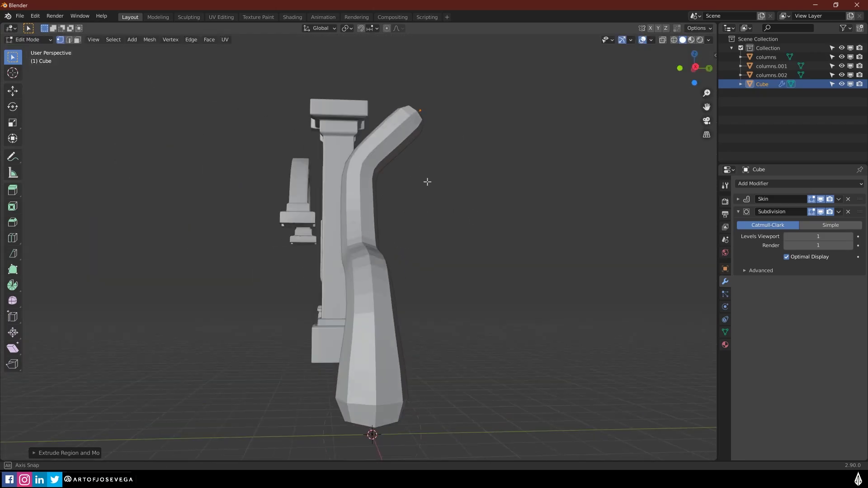
scroll(428, 180, "up", 2)
key("e")
left_click(530, 116)
mouse_move(530, 115)
middle_mouse_down()
mouse_move(526, 227)
mouse_move(320, 213)
mouse_move(341, 255)
middle_mouse_up()
key("s")
left_click(516, 219)
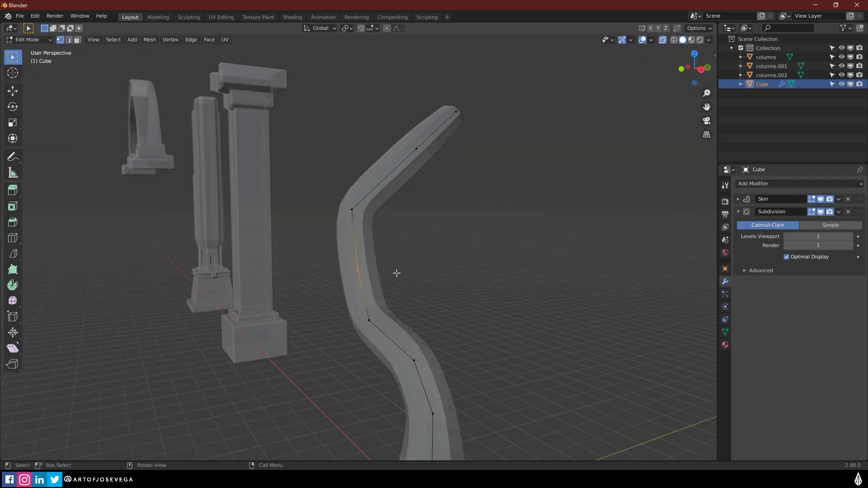
- Move trunk vertices, including the bottom one, to reshape the bends
key("g")
left_click(372, 271)
key("g")
left_click(498, 368)
mouse_move(498, 369)
middle_mouse_down("shift")
mouse_move(439, 267)
mouse_move(340, 303)
middle_mouse_up("shift")
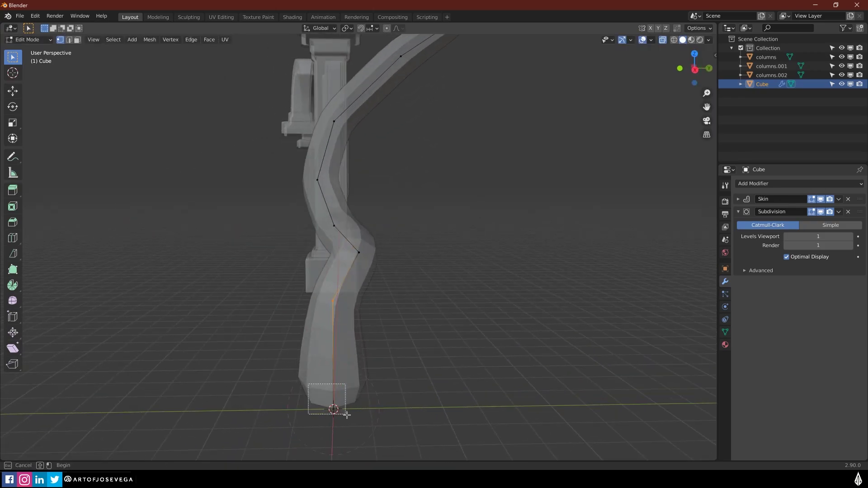
left_click_drag(346, 413, 346, 415)
key("g")
left_click(323, 448)
scroll(362, 312, "down", 3)
- Box-select vertices near the tip and shrink their skin
mouse_move(363, 312)
middle_mouse_down()
mouse_move(387, 279)
mouse_move(364, 213)
middle_mouse_up()
key("b")
key("ctrl+a")
left_click(428, 264)
key("b")
- Extrude several more segments from the top of the trunk
key("e")
left_click(475, 210)
mouse_move(475, 209)
middle_mouse_down()
mouse_move(339, 163)
mouse_move(305, 187)
middle_mouse_up()
key("e")
left_click(309, 155)
key("e")
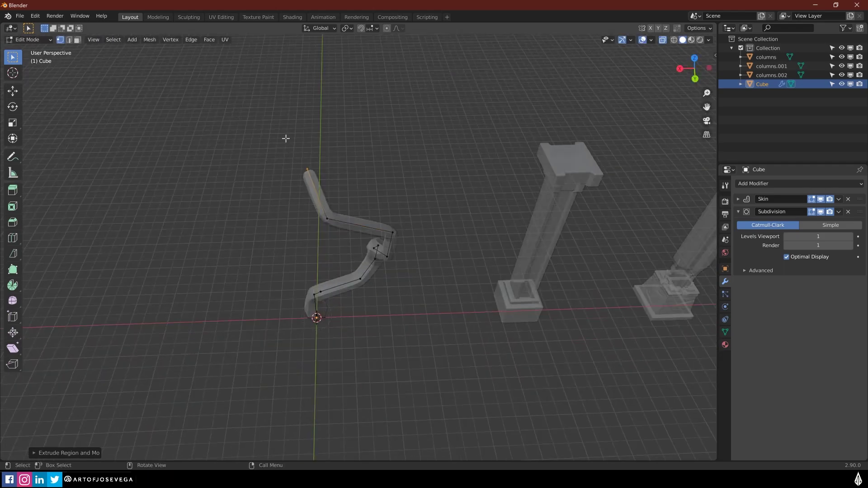
left_click(287, 138)
middle_click_drag(287, 138, 319, 156)
key("e")
- Taper the new tip's skin and box-select the trunk's middle vertices
key("ctrl+a")
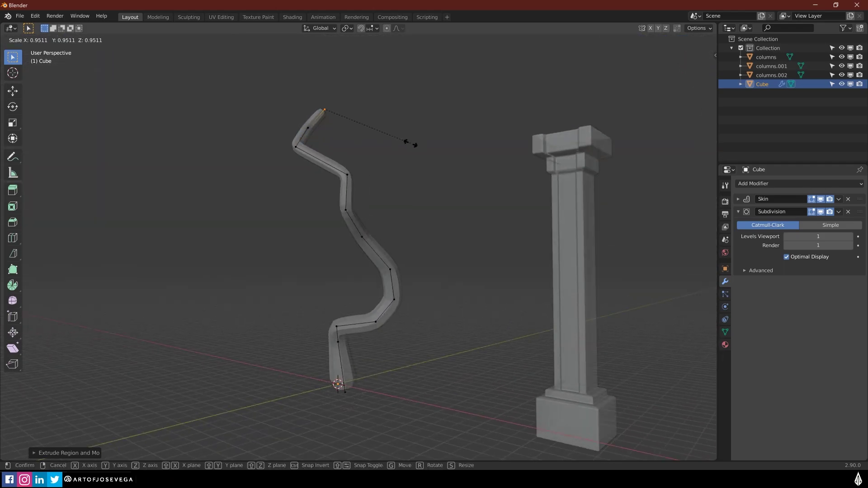
left_click(373, 130)
mouse_move(380, 198)
middle_mouse_down()
mouse_move(393, 281)
mouse_move(399, 256)
mouse_move(493, 278)
mouse_move(409, 254)
mouse_move(395, 230)
middle_mouse_up()
left_click_drag(319, 190, 432, 277)
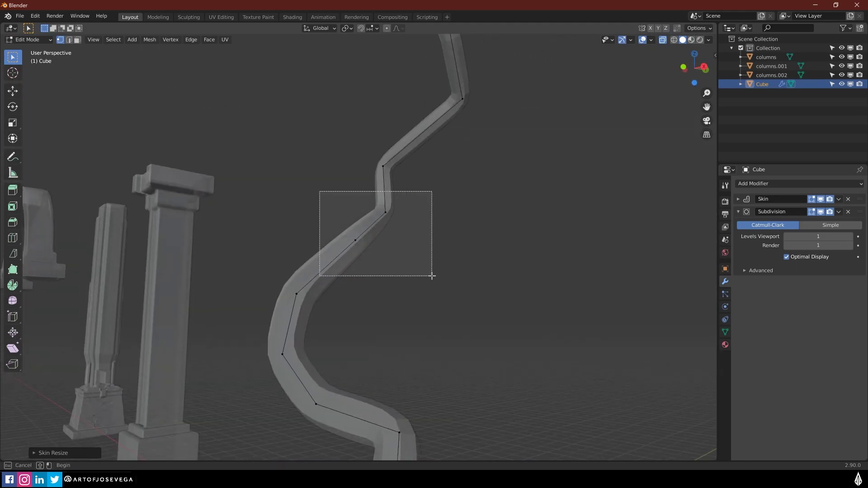
- Subdivide the selected trunk edge and pull the new vertex out as a branch
right_click(373, 228)
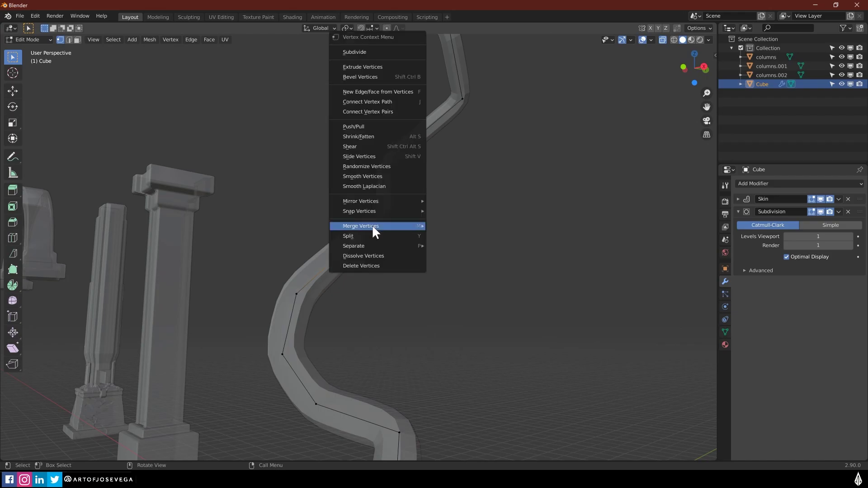
left_click(376, 52)
mouse_move(381, 232)
middle_mouse_down()
mouse_move(395, 262)
mouse_move(384, 262)
middle_mouse_up()
key("g")
left_click(411, 271)
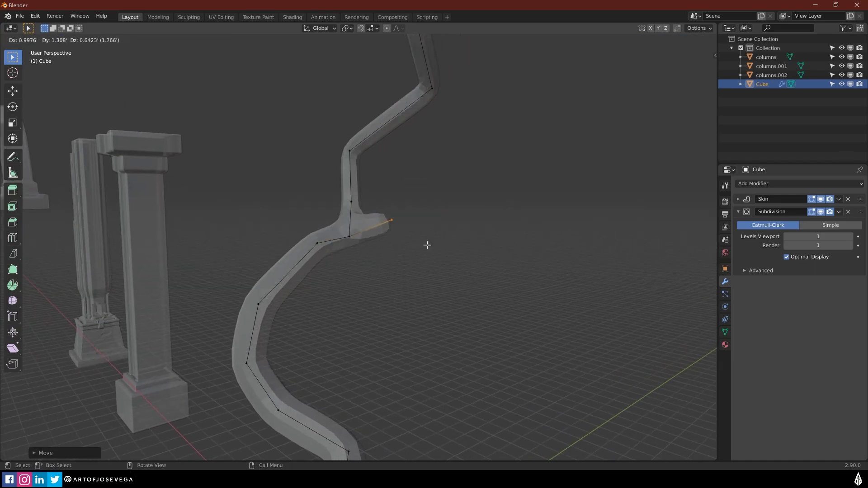
- Taper the branch tip's skin and extend the branch further upward, twice over
middle_click_drag(475, 234, 499, 233)
key("ctrl+a")
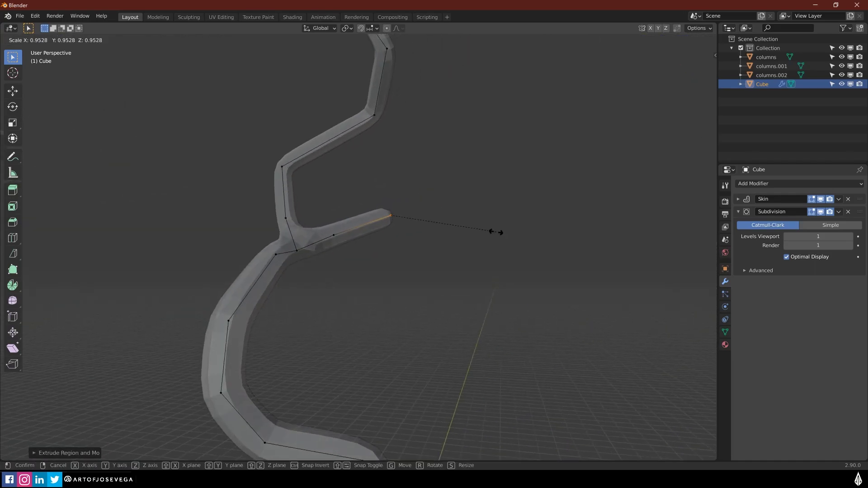
left_click(440, 229)
key("g")
middle_click_drag(544, 214, 414, 205)
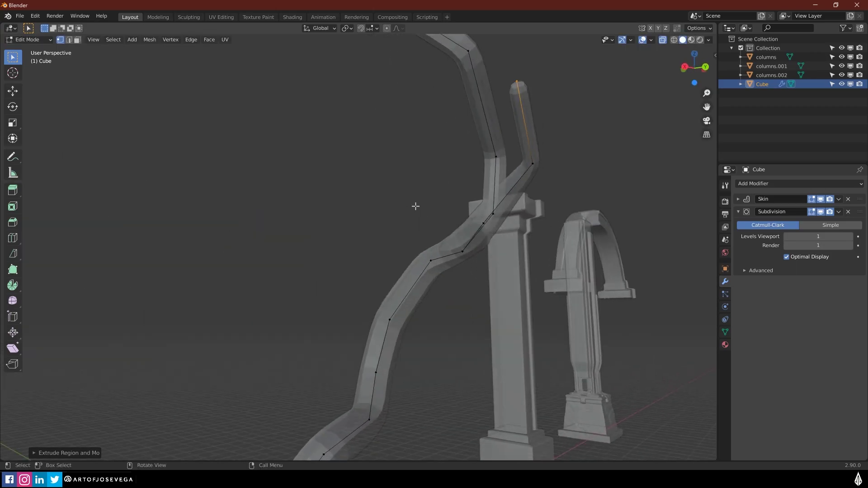
scroll(409, 166, "down", 3)
middle_click_drag(411, 144, 367, 151)
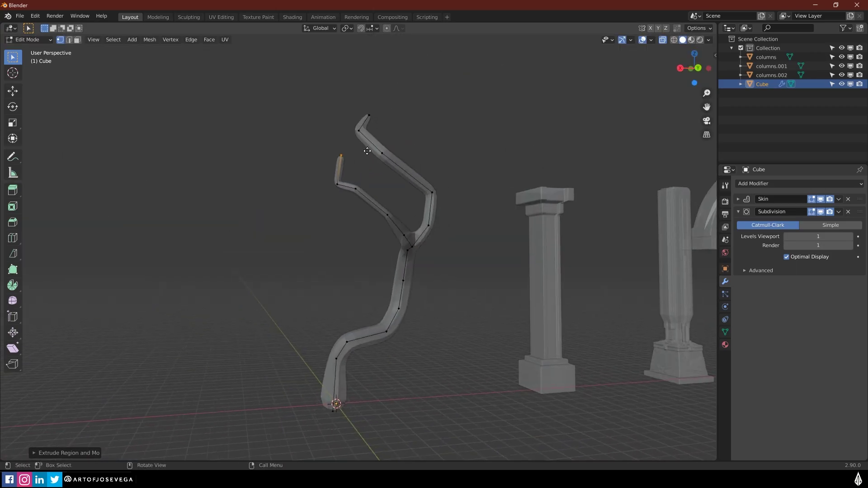
key("ctrl+a")
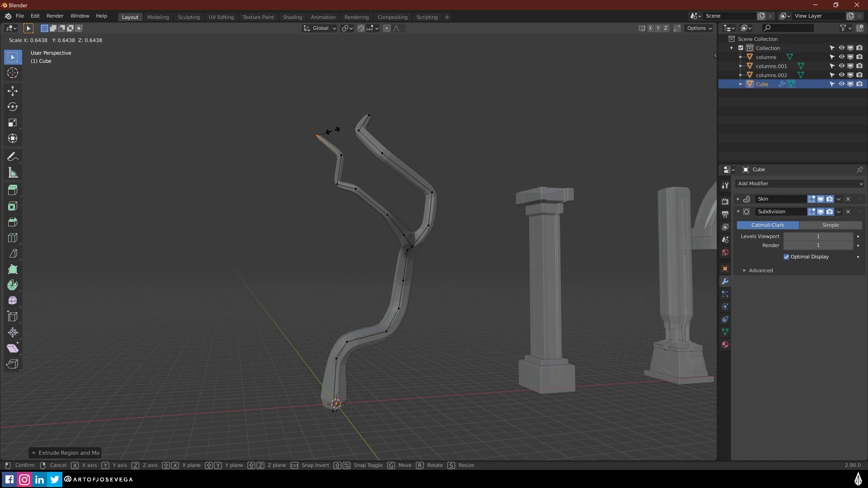
left_click(333, 131)
key("g")
mouse_move(276, 156)
middle_mouse_down()
mouse_move(481, 233)
mouse_move(383, 176)
middle_mouse_up()
scroll(445, 213, "up", 3)
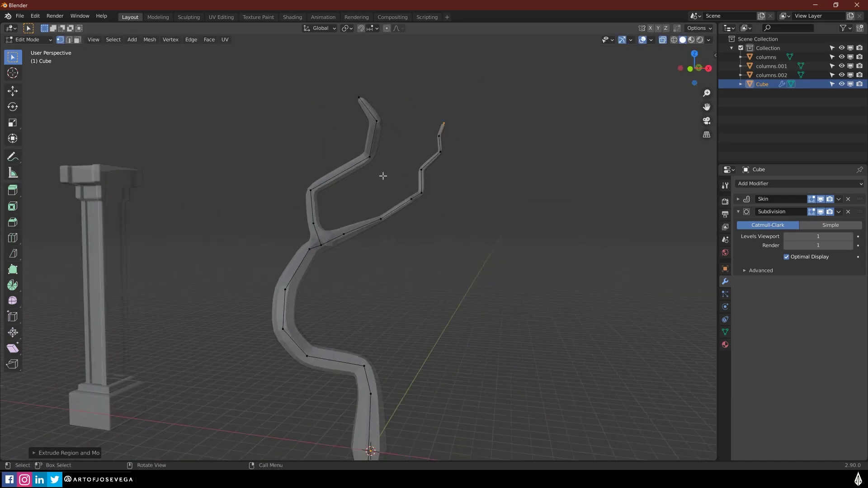
- Duplicate both upper branches, place the copies beside the tree, and rotate them
left_click_drag(301, 78, 507, 210)
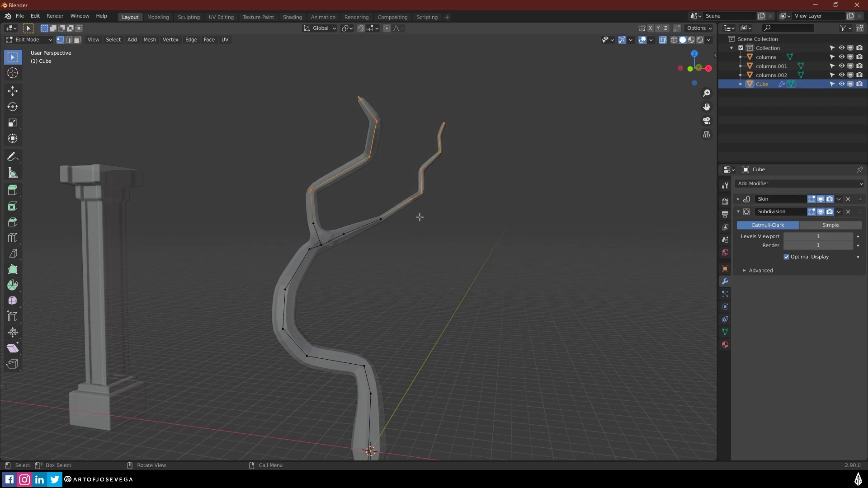
key("g")
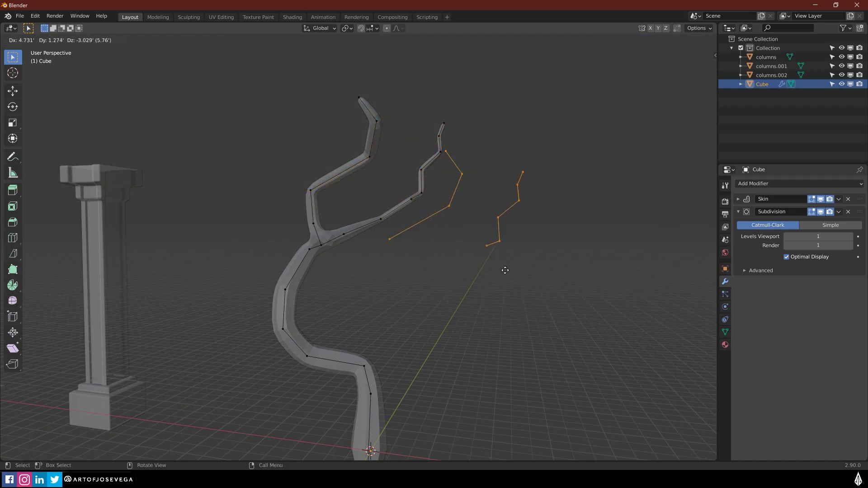
left_click(505, 270)
middle_click_drag(536, 283, 457, 265)
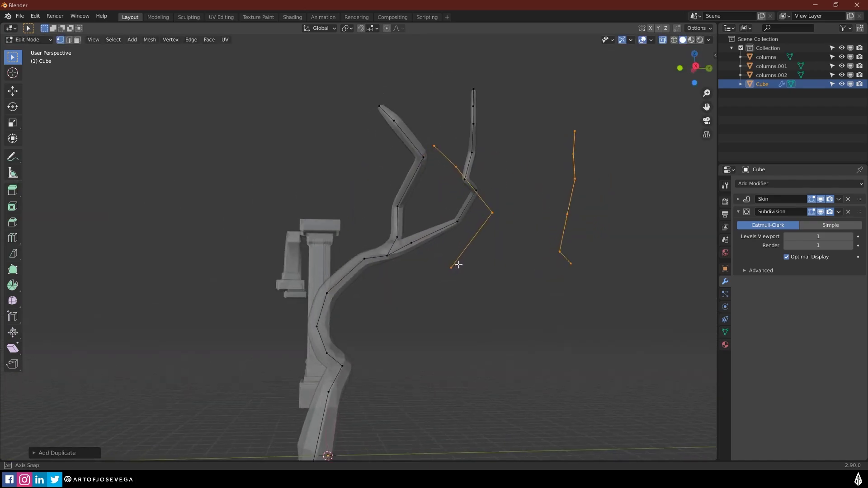
key("r")
left_click(500, 211)
- Stretch the copied branches taller along Z
key("s")
key("z")
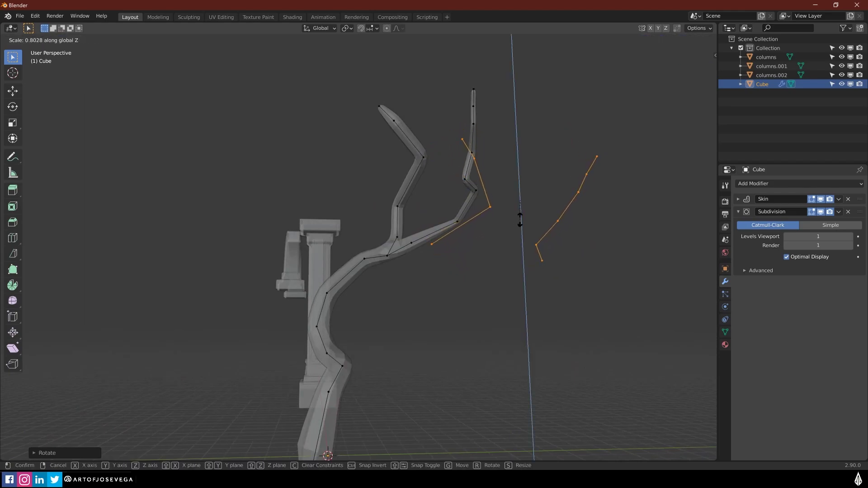
left_click(496, 241)
mouse_move(496, 241)
middle_mouse_down()
mouse_move(479, 241)
mouse_move(534, 262)
middle_mouse_up()
- Rotate the copies about Z and move them to their new spot
key("r")
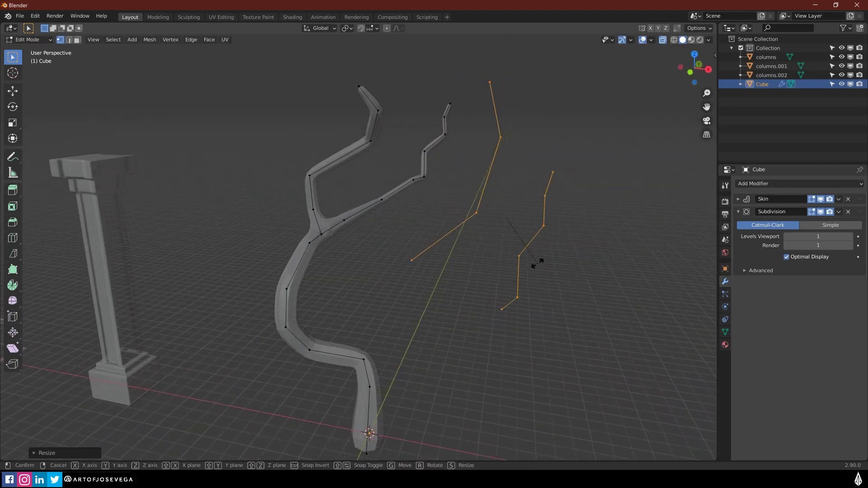
key("z")
left_click(588, 225)
key("g")
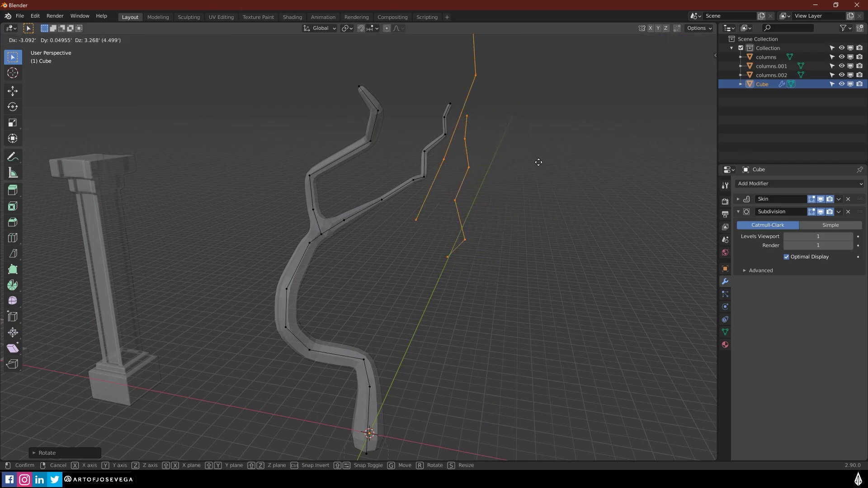
left_click(539, 159)
mouse_move(540, 194)
middle_mouse_down()
mouse_move(421, 266)
mouse_move(453, 271)
middle_mouse_up()
scroll(425, 245, "up", 3)
key("Tab")
- Join the copied branches to the trunk and thin the tall branch's tip skin
middle_click_drag(505, 282, 491, 167)
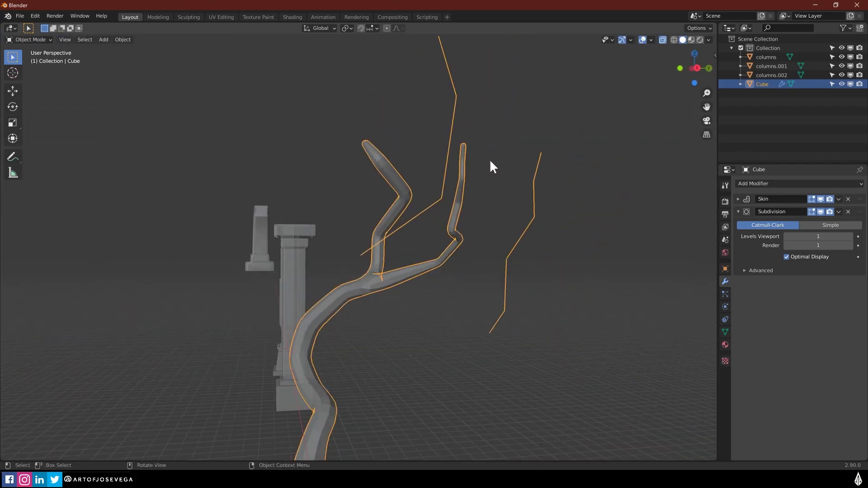
mouse_move(478, 196)
middle_mouse_down()
mouse_move(496, 243)
mouse_move(510, 249)
mouse_move(343, 249)
mouse_move(359, 267)
mouse_move(337, 299)
middle_mouse_up()
key("Tab")
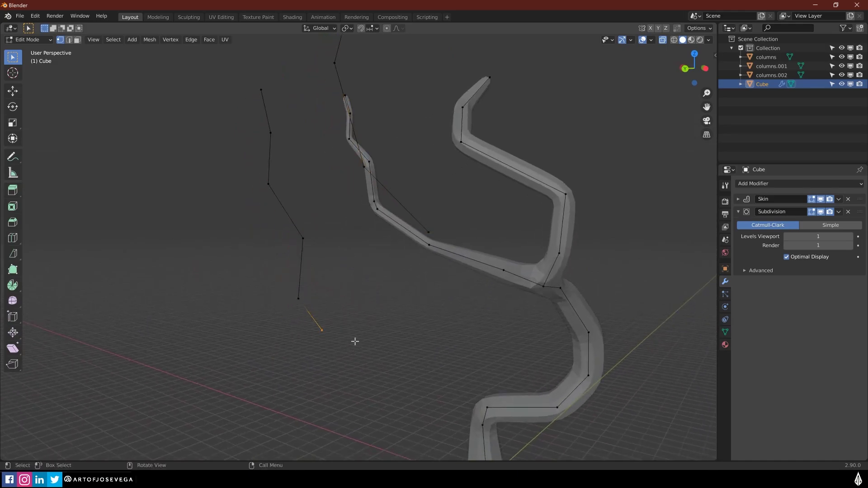
mouse_move(410, 296)
middle_mouse_down("shift")
mouse_move(492, 318)
mouse_move(421, 319)
mouse_move(479, 301)
mouse_move(620, 310)
mouse_move(489, 319)
mouse_move(465, 350)
mouse_move(471, 326)
mouse_move(385, 310)
mouse_move(479, 294)
mouse_move(558, 316)
mouse_move(430, 263)
mouse_move(345, 301)
mouse_move(412, 330)
mouse_move(450, 277)
mouse_move(386, 255)
mouse_move(377, 127)
middle_mouse_up("shift")
left_click_drag(377, 127, 459, 213)
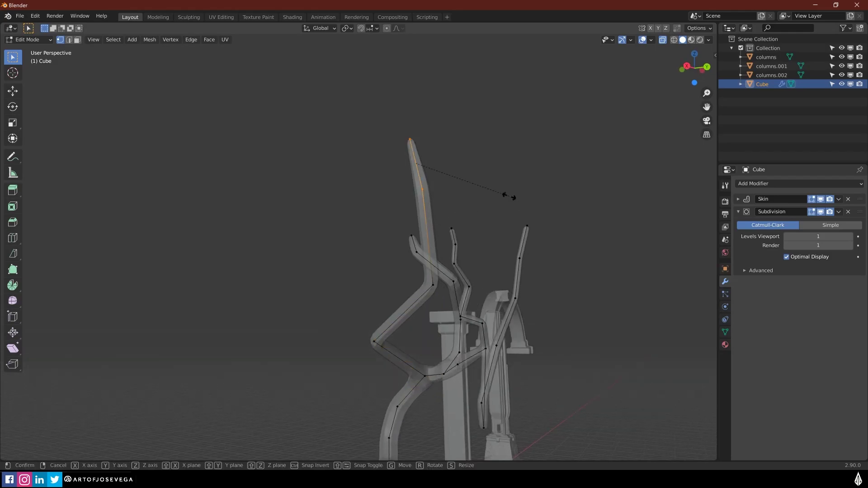
left_click(509, 196)
middle_click_drag(475, 188, 523, 227)
key("ctrl+Tab")
- In Object Mode, deselect the tree, collapse the Subdivision panel, and orbit to inspect it
left_click(416, 241)
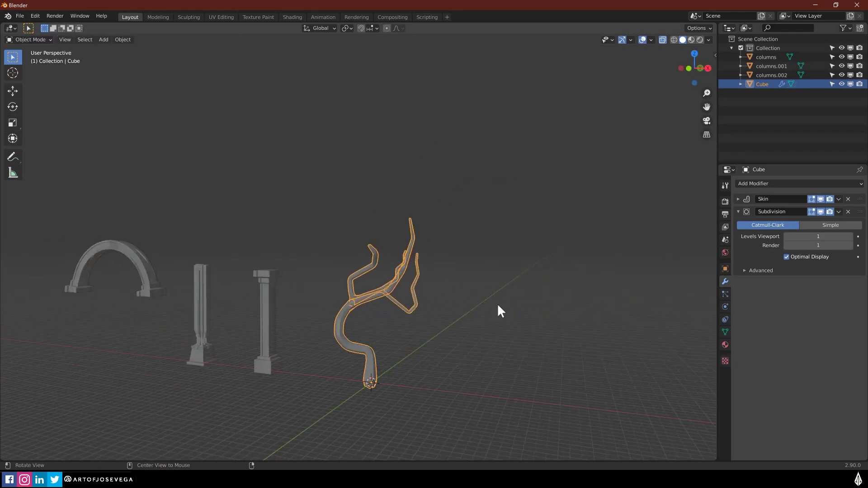
left_click(486, 303)
scroll(426, 272, "up", 3)
mouse_move(426, 271)
middle_mouse_down()
mouse_move(444, 344)
mouse_move(351, 331)
mouse_move(396, 303)
mouse_move(337, 300)
mouse_move(319, 270)
mouse_move(438, 262)
mouse_move(461, 270)
middle_mouse_up()
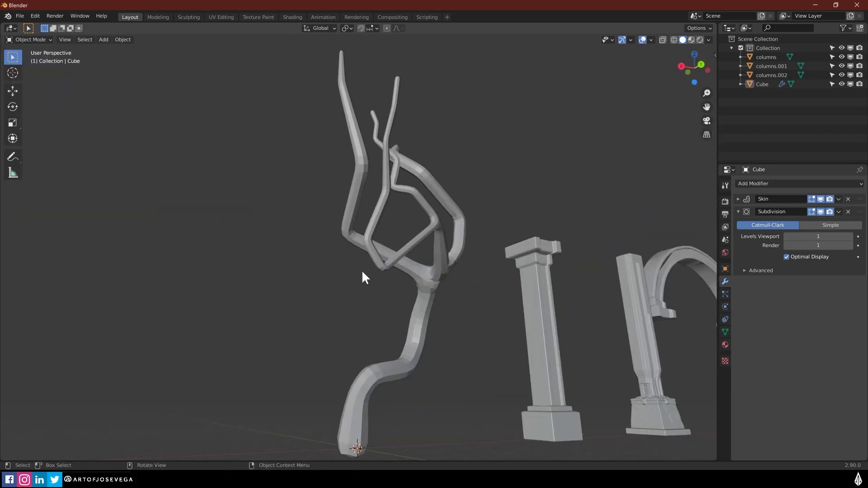
mouse_move(362, 269)
middle_mouse_down()
mouse_move(345, 268)
mouse_move(448, 294)
mouse_move(448, 284)
mouse_move(380, 285)
mouse_move(455, 317)
middle_mouse_up()
left_click(739, 212)
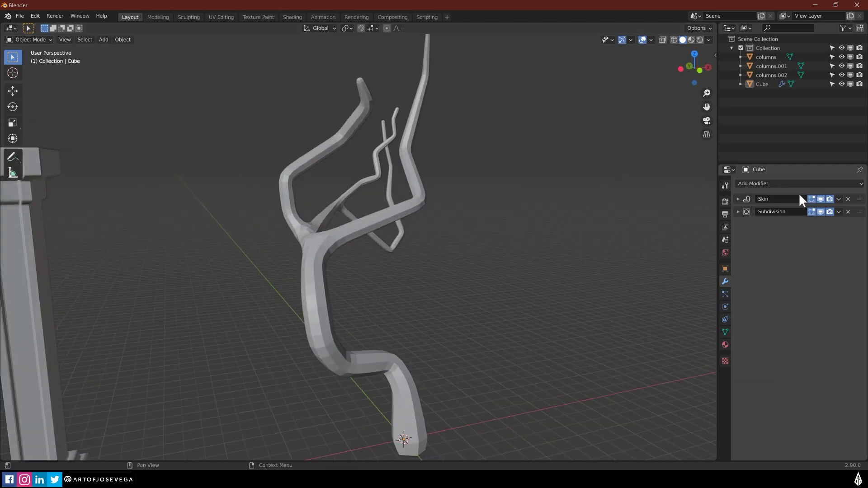
mouse_move(476, 264)
middle_mouse_down()
mouse_move(411, 270)
mouse_move(466, 259)
mouse_move(422, 254)
mouse_move(495, 265)
mouse_move(459, 226)
middle_mouse_up()
scroll(465, 268, "up", 3)
scroll(459, 227, "down", 3)
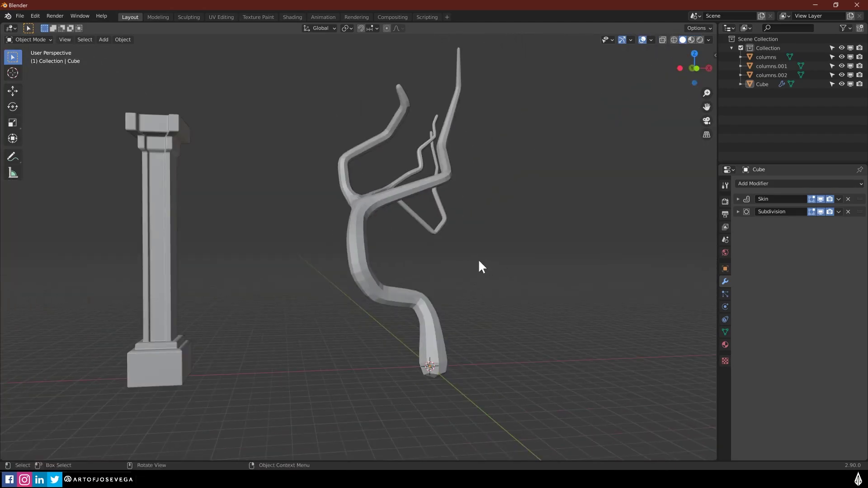
middle_click_drag(425, 254, 403, 267)
scroll(403, 268, "up", 3)
scroll(422, 265, "up", 1)
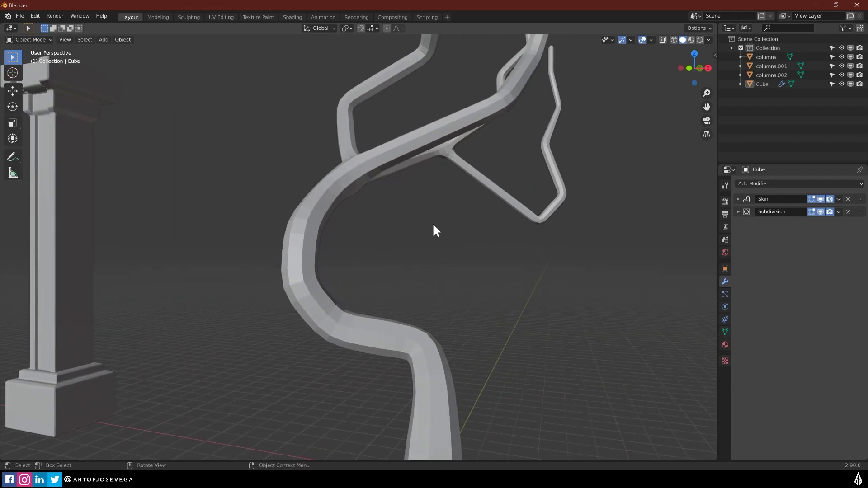
mouse_move(369, 258)
middle_mouse_down()
mouse_move(379, 292)
mouse_move(334, 292)
middle_mouse_up()
scroll(338, 180, "down", 5)
mouse_move(362, 211)
middle_mouse_down()
mouse_move(466, 260)
mouse_move(336, 237)
middle_mouse_up()
scroll(404, 251, "up", 3)
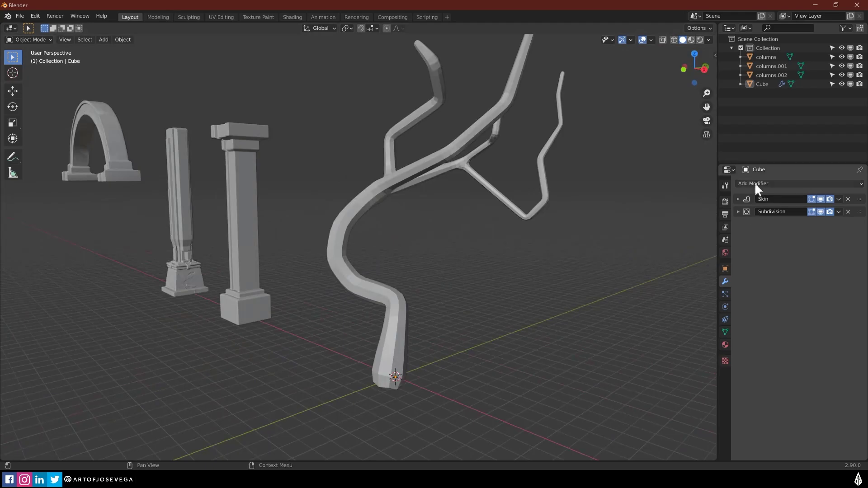